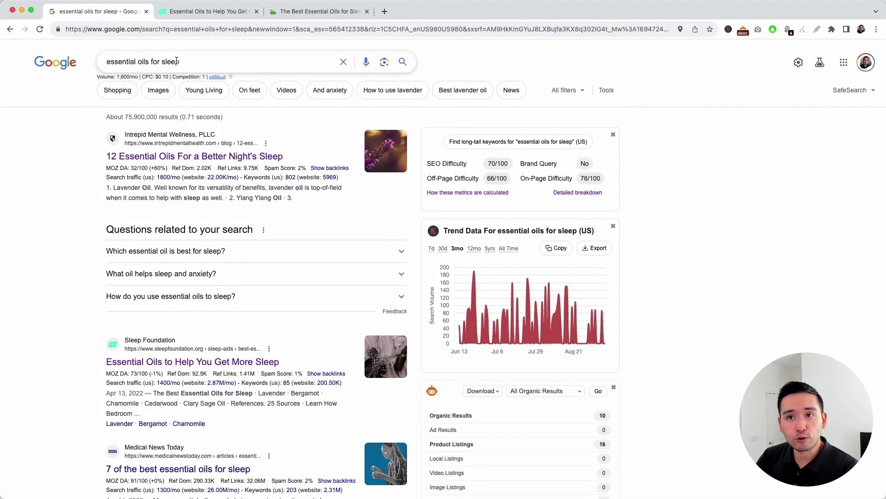
# Step: On the Sleep Foundation article tab, highlight the 'essential-oils-for-sleep' slug in the URL
pyautogui.click(180, 14)
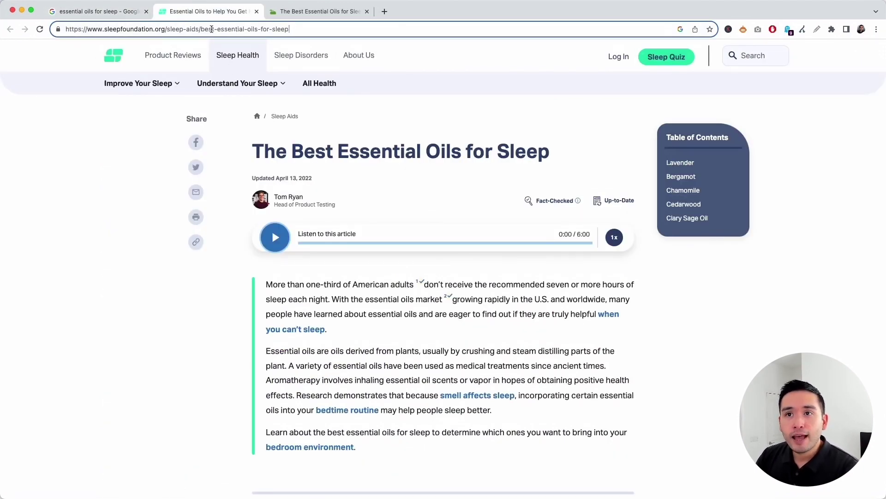
pyautogui.moveTo(165, 29); pyautogui.dragTo(301, 28)
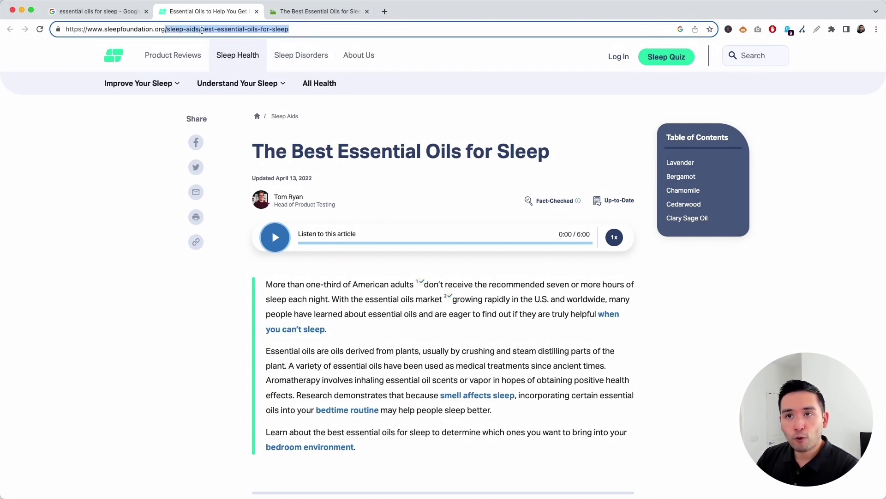
pyautogui.click(267, 30)
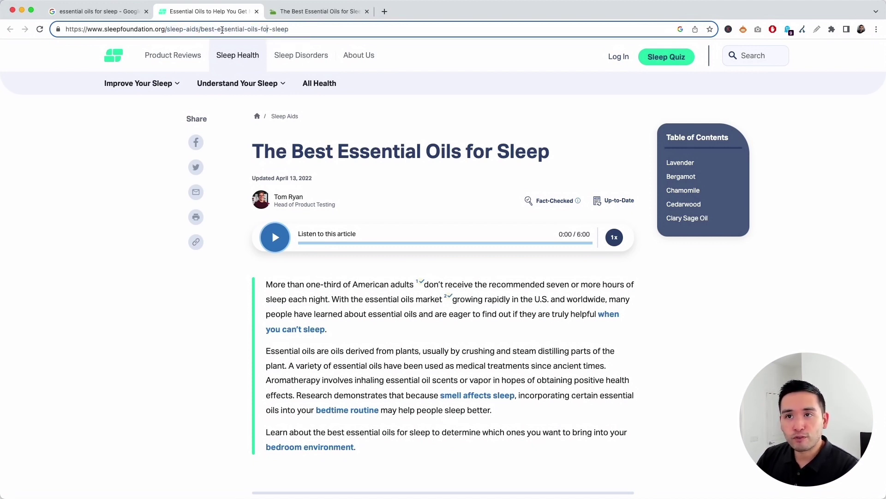
pyautogui.moveTo(217, 29); pyautogui.dragTo(297, 30)
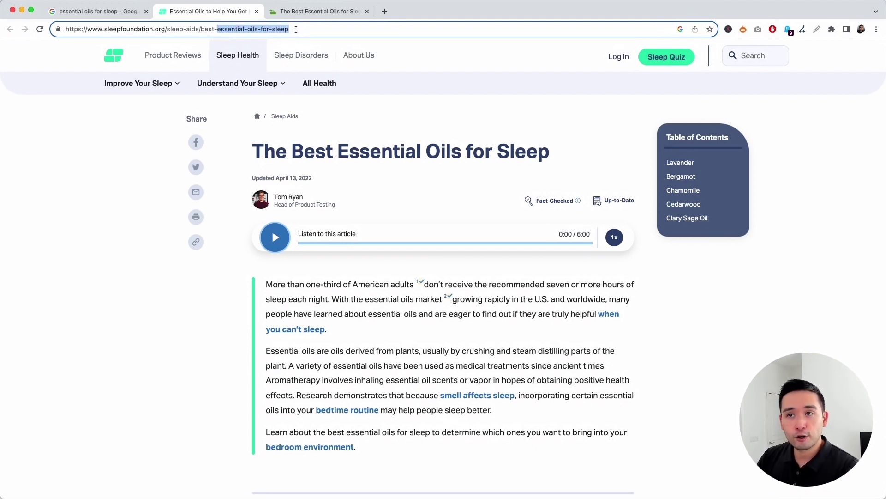
# Step: Examine the EatingWell article's URL path, then return to the 'essential oils for sleep' results
pyautogui.click(296, 12)
pyautogui.moveTo(153, 29); pyautogui.dragTo(303, 30)
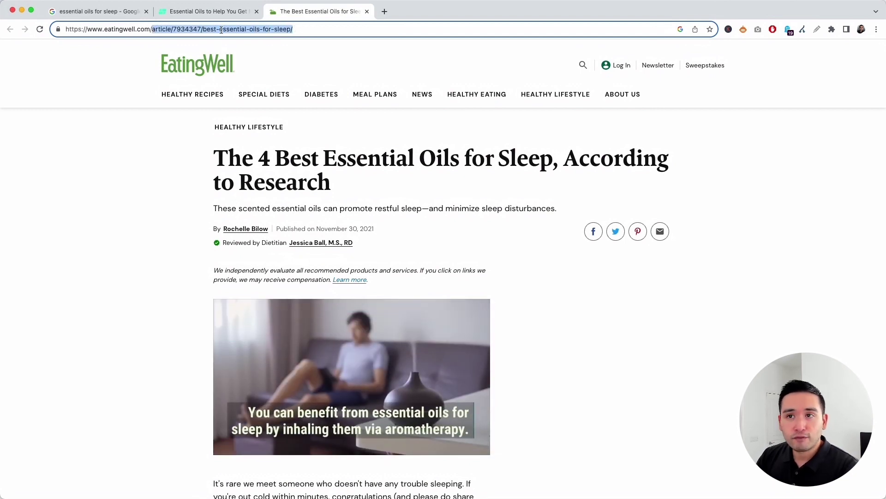
pyautogui.click(222, 29)
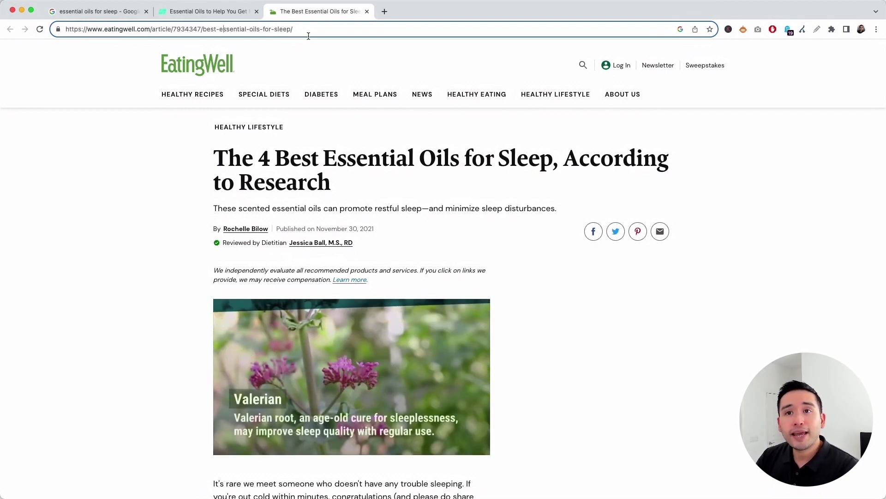
pyautogui.click(118, 12)
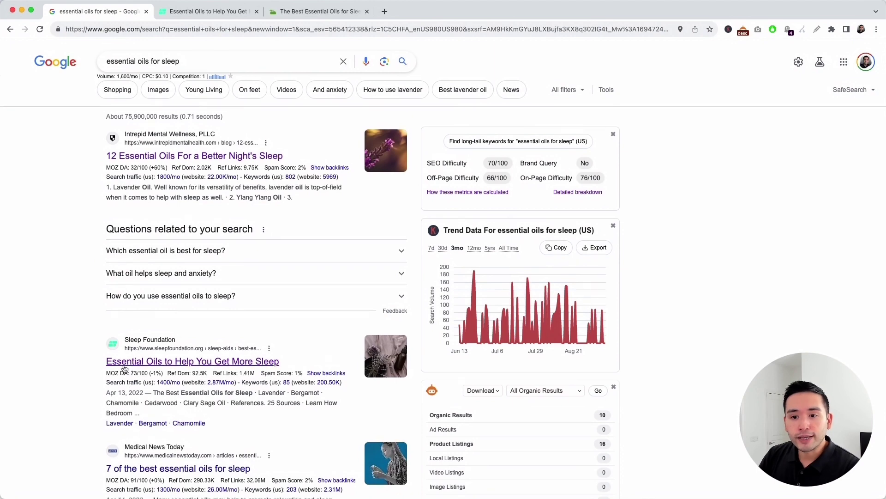
# Step: Scroll the results and briefly revisit the Sleep Foundation article before going back
pyautogui.scroll(-2, 138, 397)
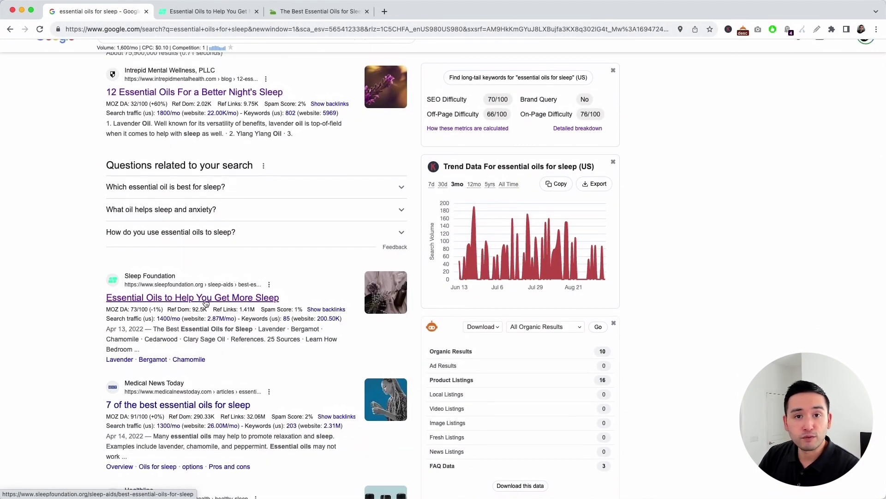
pyautogui.scroll(2, 206, 303)
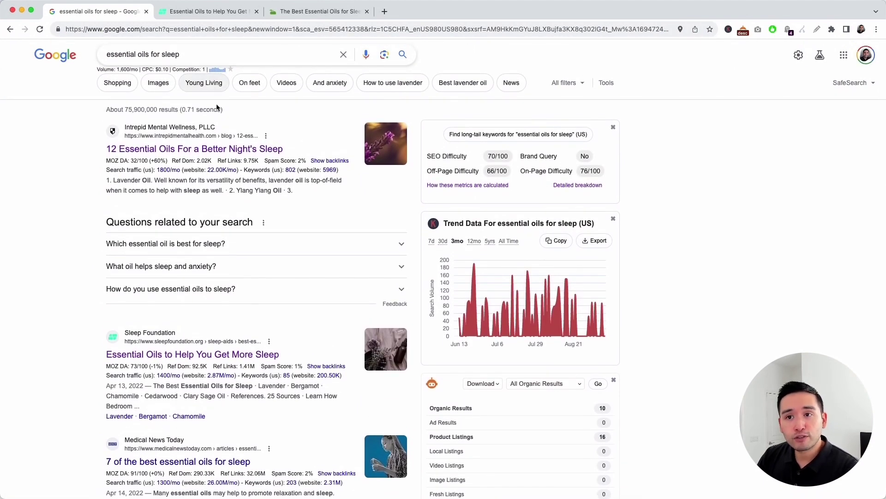
pyautogui.scroll(-3, 235, 149)
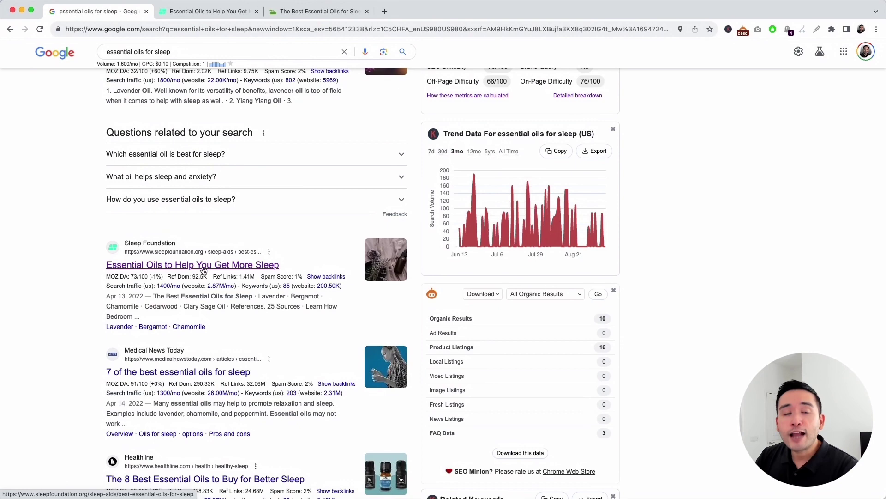
pyautogui.click(202, 12)
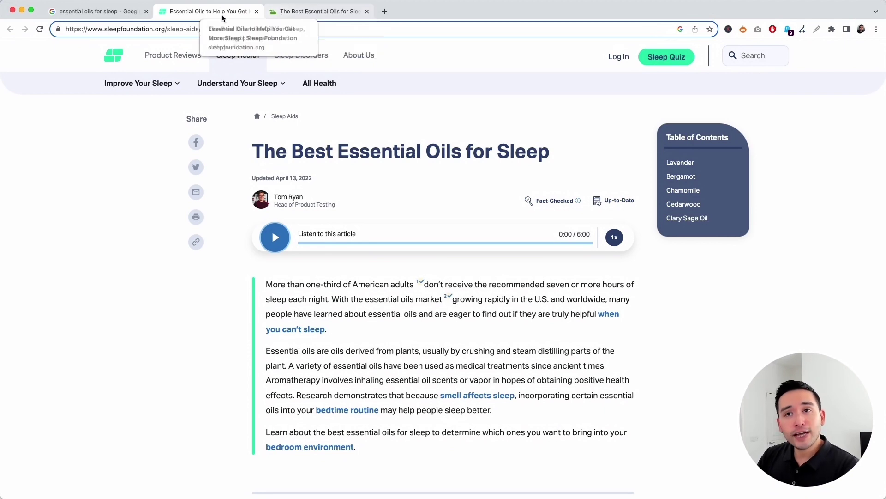
pyautogui.click(121, 16)
# Step: Highlight the first result's Lavender Oil snippet and the Sleep Foundation result's snippet
pyautogui.scroll(1, 111, 142)
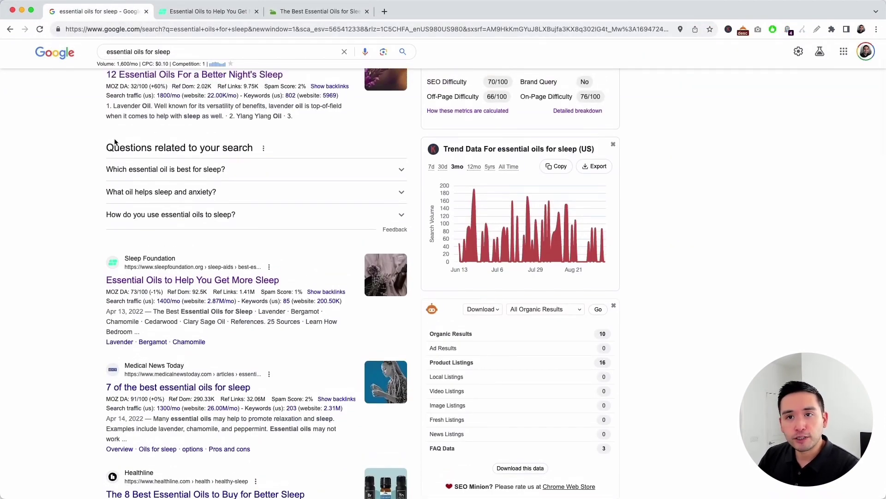
pyautogui.scroll(1, 112, 142)
pyautogui.click(106, 111)
pyautogui.moveTo(107, 112); pyautogui.dragTo(292, 123)
pyautogui.moveTo(110, 318); pyautogui.dragTo(159, 338)
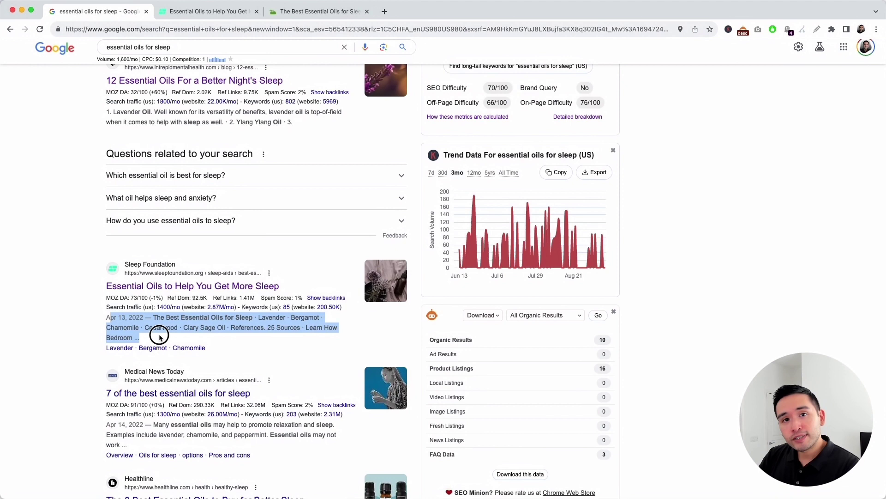
pyautogui.moveTo(159, 337); pyautogui.dragTo(138, 337)
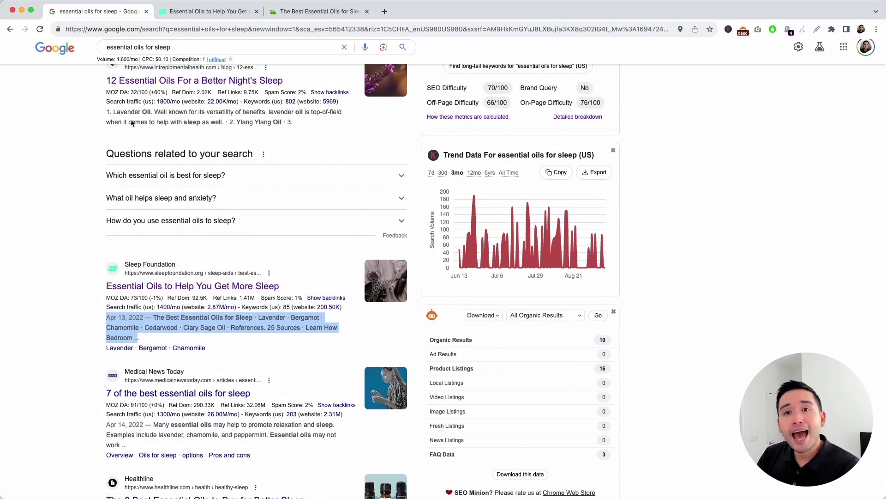
# Step: Highlight the first result's and Medical News Today's snippets, then return to Sleep Foundation
pyautogui.scroll(3, 139, 106)
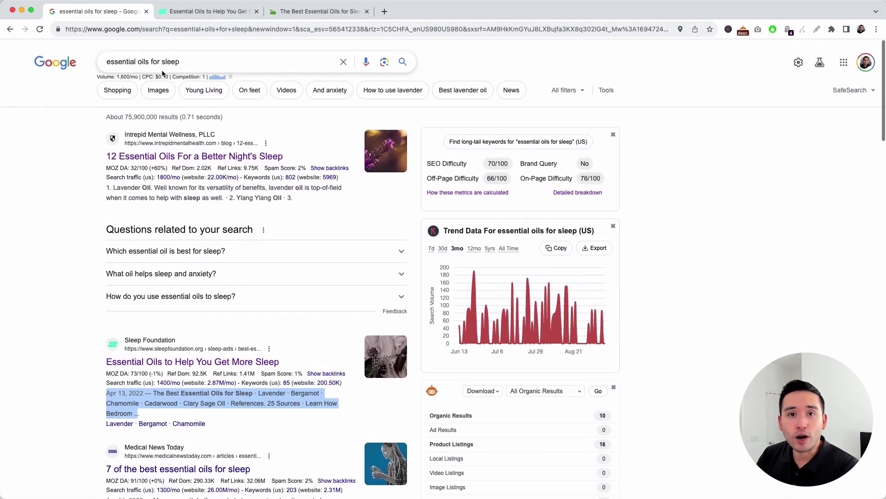
pyautogui.click(127, 190)
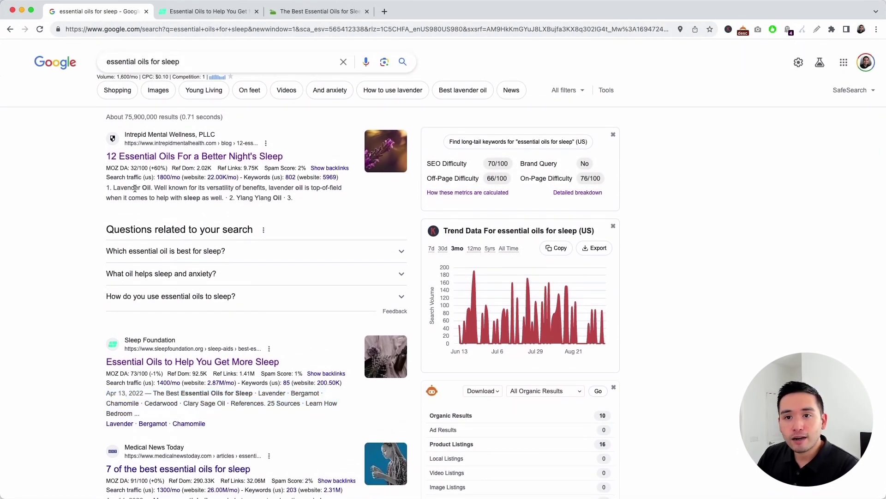
pyautogui.moveTo(135, 189); pyautogui.dragTo(230, 196)
pyautogui.scroll(-3, 209, 225)
pyautogui.click(147, 344)
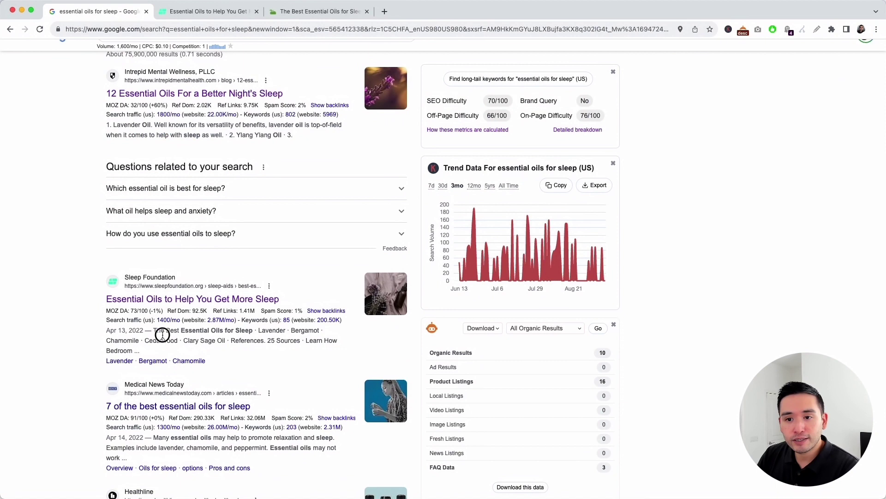
pyautogui.moveTo(148, 346); pyautogui.dragTo(154, 331)
pyautogui.scroll(-1, 154, 335)
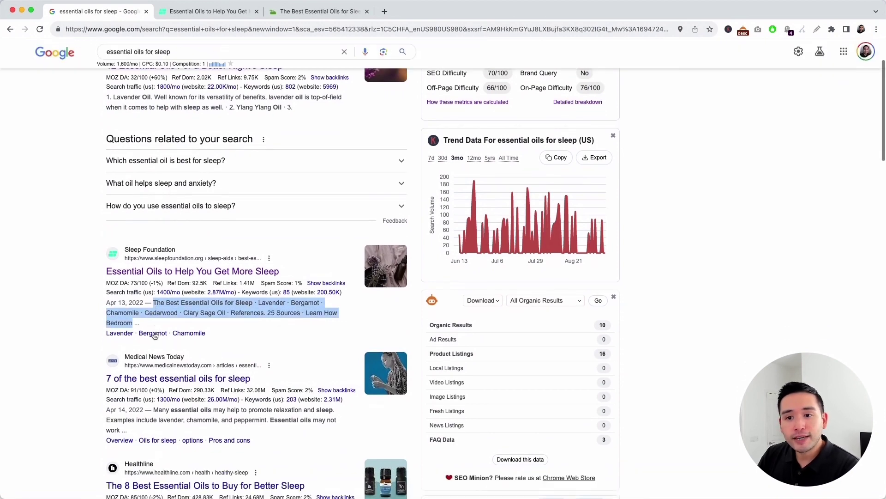
pyautogui.moveTo(154, 405); pyautogui.dragTo(139, 424)
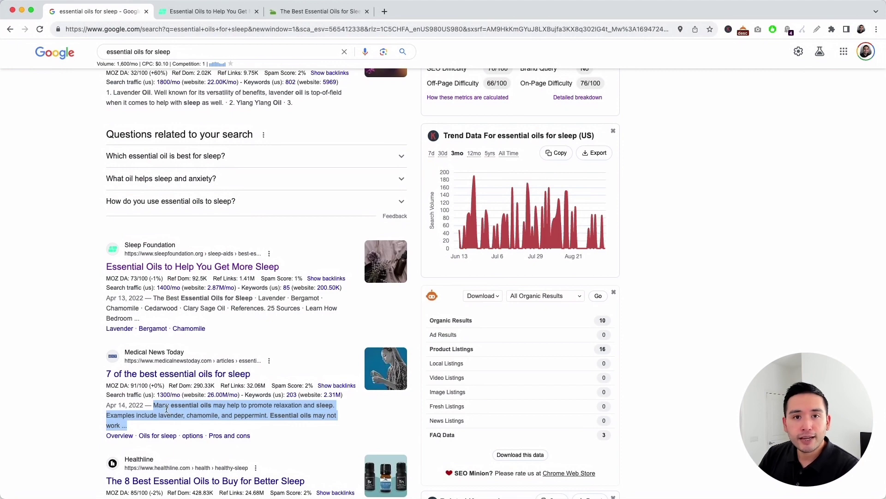
pyautogui.click(186, 16)
# Step: Highlight 'Essential Oils for Sleep' in the Sleep Foundation article title
pyautogui.click(129, 192)
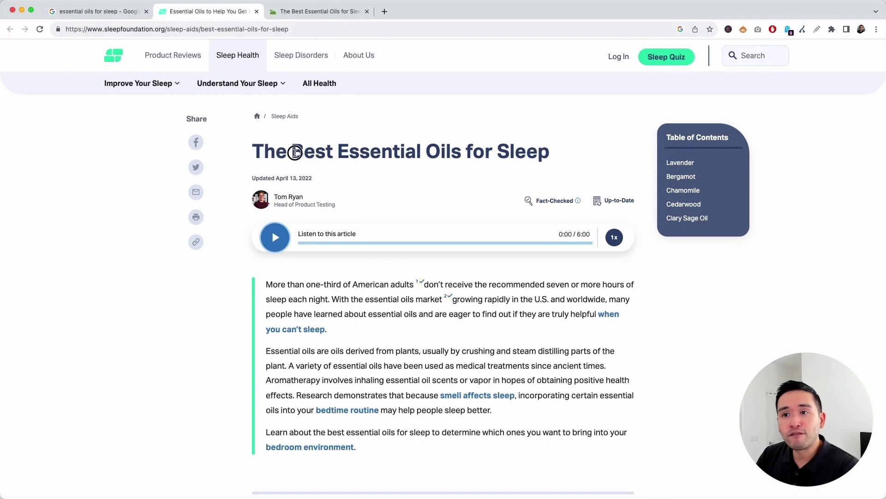
pyautogui.moveTo(287, 153); pyautogui.dragTo(519, 147)
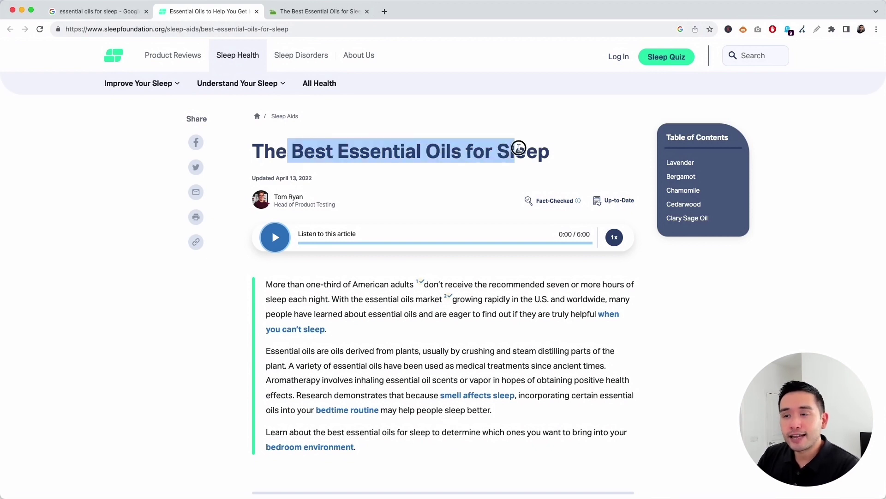
pyautogui.moveTo(287, 150); pyautogui.dragTo(485, 152)
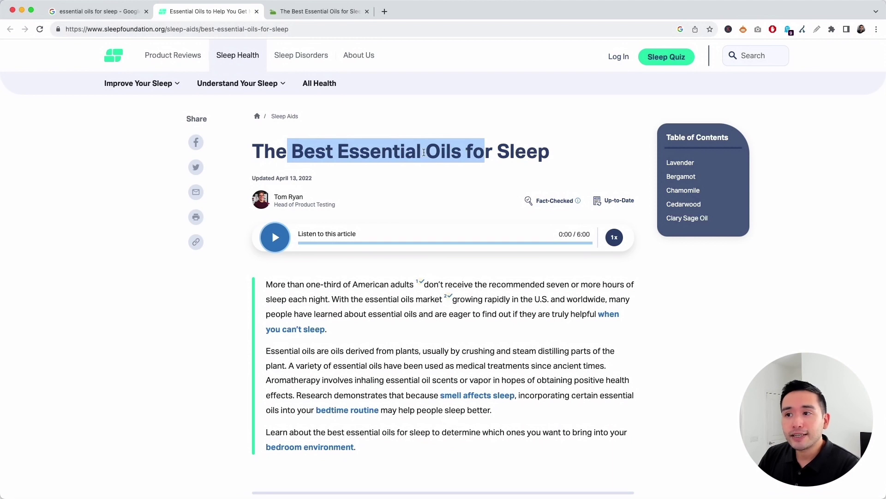
pyautogui.click(491, 151)
pyautogui.moveTo(339, 153); pyautogui.dragTo(538, 151)
# Step: Scroll down to the Lavender section heading
pyautogui.scroll(-5, 290, 149)
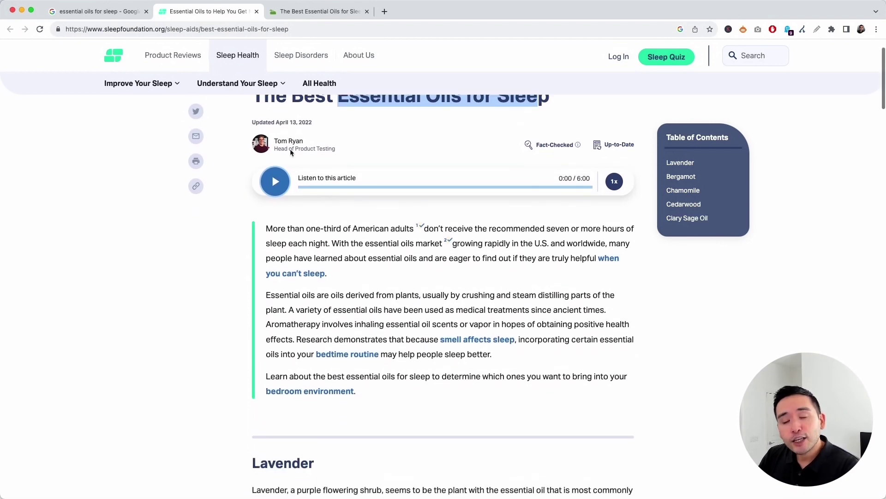
pyautogui.scroll(-5, 307, 156)
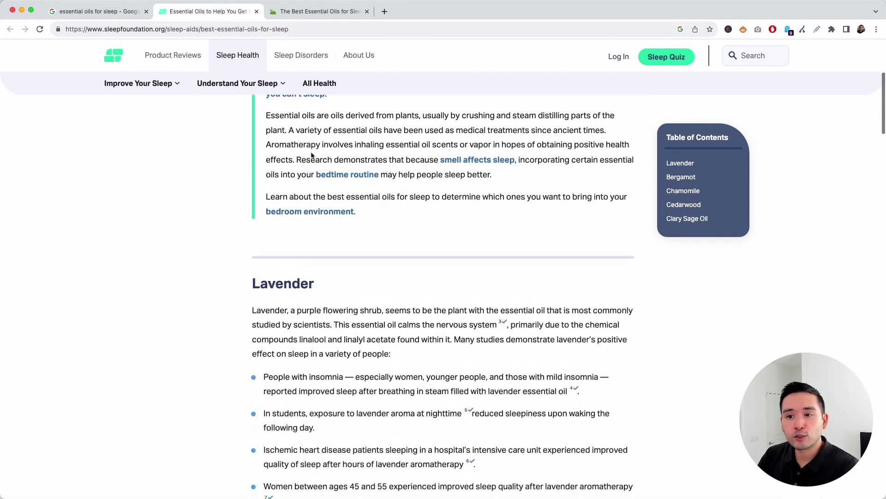
pyautogui.moveTo(253, 237); pyautogui.dragTo(292, 238)
pyautogui.scroll(-3, 354, 225)
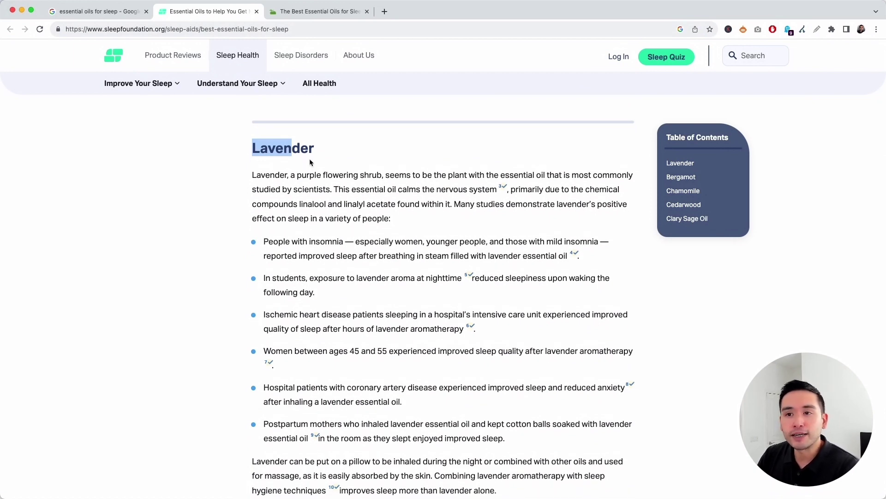
pyautogui.click(298, 150)
pyautogui.moveTo(287, 149); pyautogui.dragTo(271, 149)
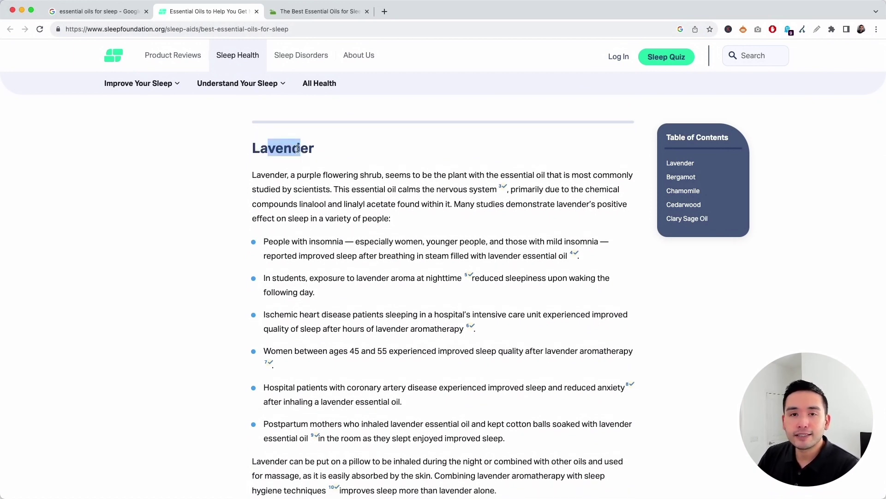
# Step: Scroll on to the Chamomile section and highlight its heading
pyautogui.scroll(-2, 288, 150)
pyautogui.scroll(-3, 291, 150)
pyautogui.moveTo(269, 354); pyautogui.dragTo(299, 351)
pyautogui.scroll(-12, 299, 351)
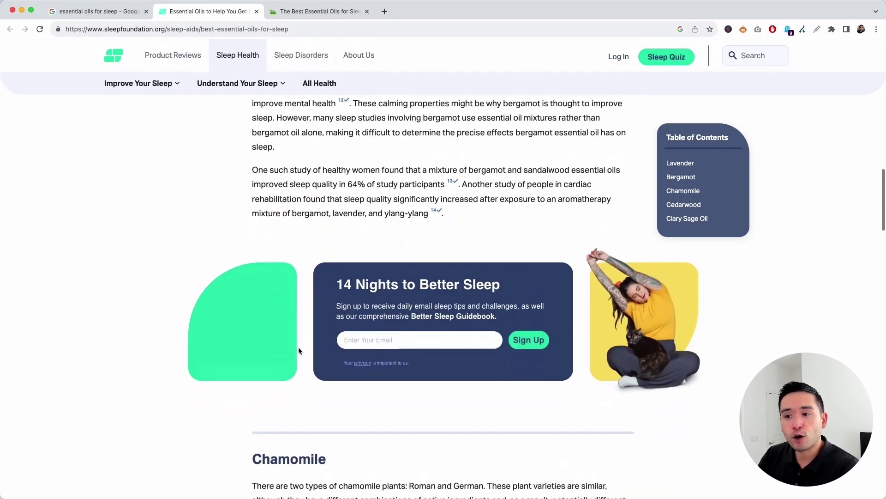
pyautogui.moveTo(270, 355); pyautogui.dragTo(308, 357)
pyautogui.scroll(-4, 308, 357)
pyautogui.scroll(-3, 308, 356)
pyautogui.scroll(1, 287, 361)
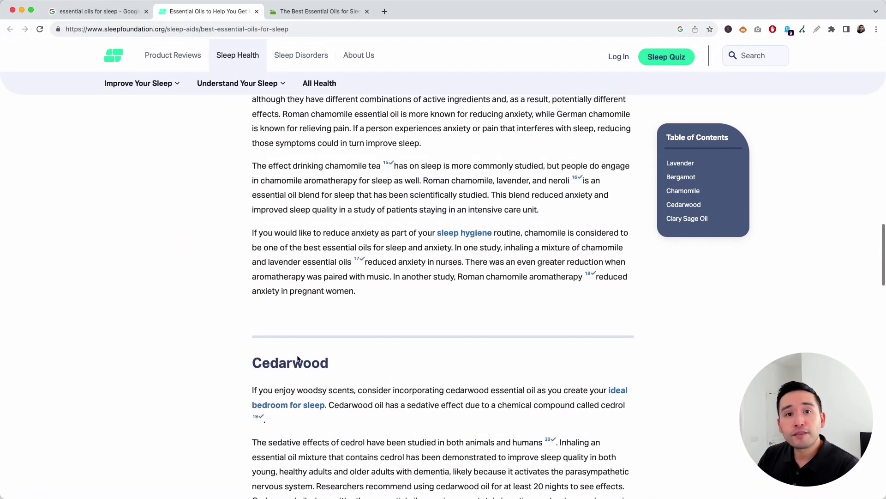
pyautogui.scroll(2, 300, 365)
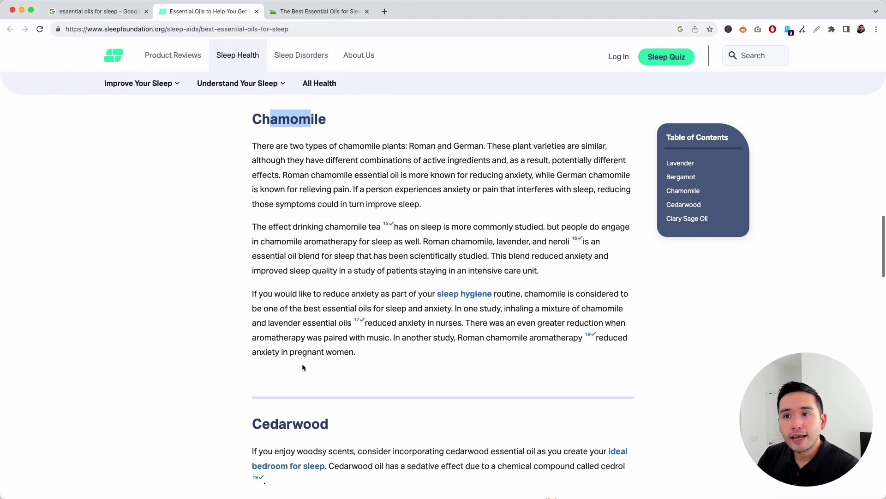
# Step: Read through the Cedarwood and Clary Sage Oil headings, then scroll back toward the title
pyautogui.moveTo(271, 130); pyautogui.dragTo(310, 131)
pyautogui.scroll(-1, 304, 138)
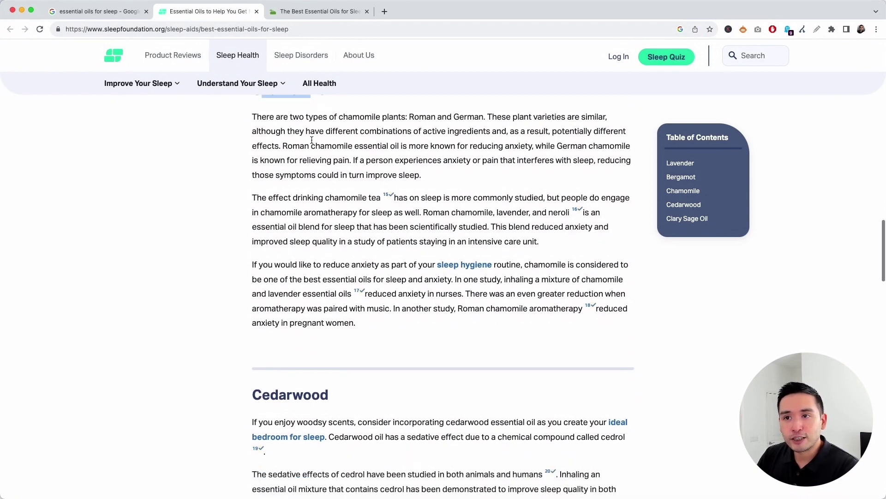
pyautogui.scroll(-1, 309, 306)
pyautogui.moveTo(275, 342); pyautogui.dragTo(311, 344)
pyautogui.scroll(-6, 296, 332)
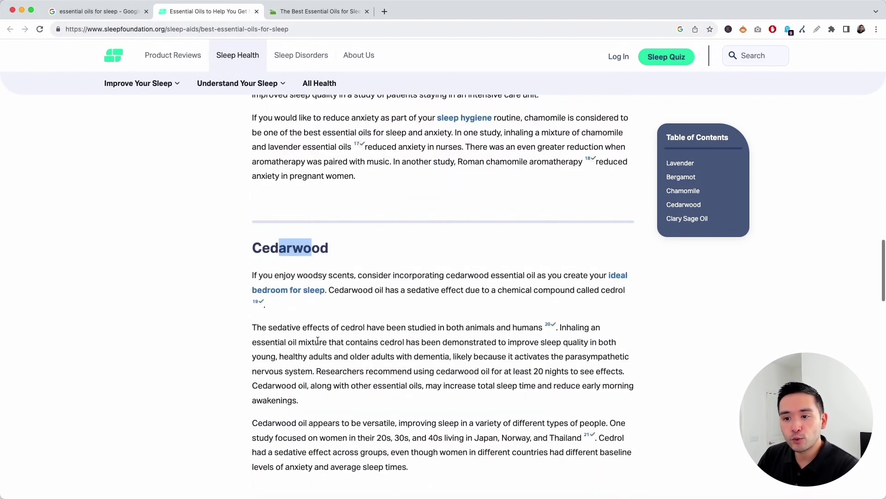
pyautogui.moveTo(265, 320); pyautogui.dragTo(344, 320)
pyautogui.scroll(15, 342, 320)
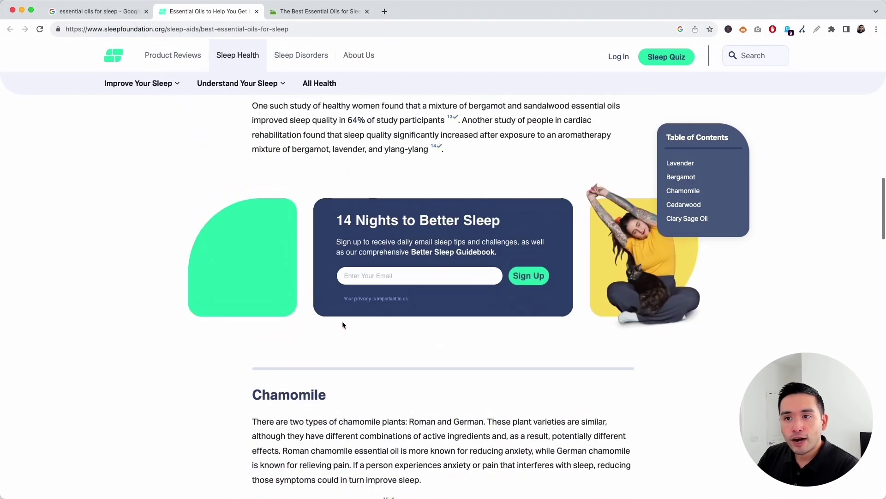
pyautogui.scroll(15, 333, 210)
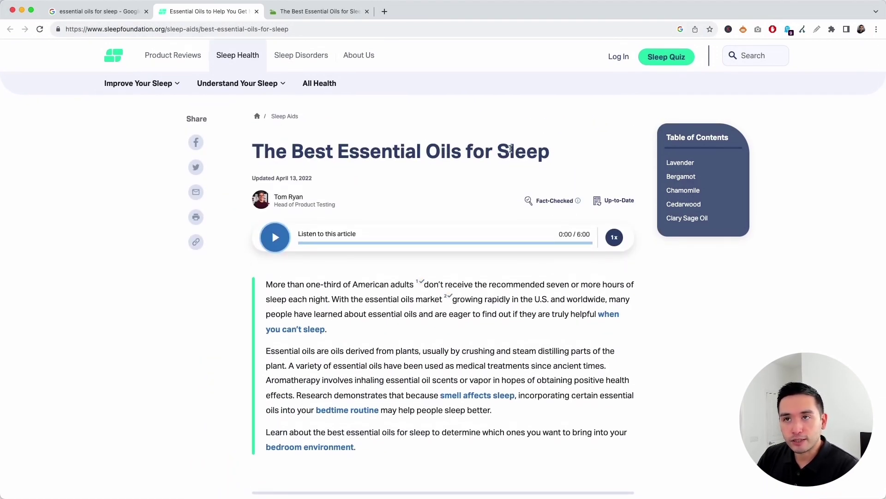
pyautogui.click(319, 11)
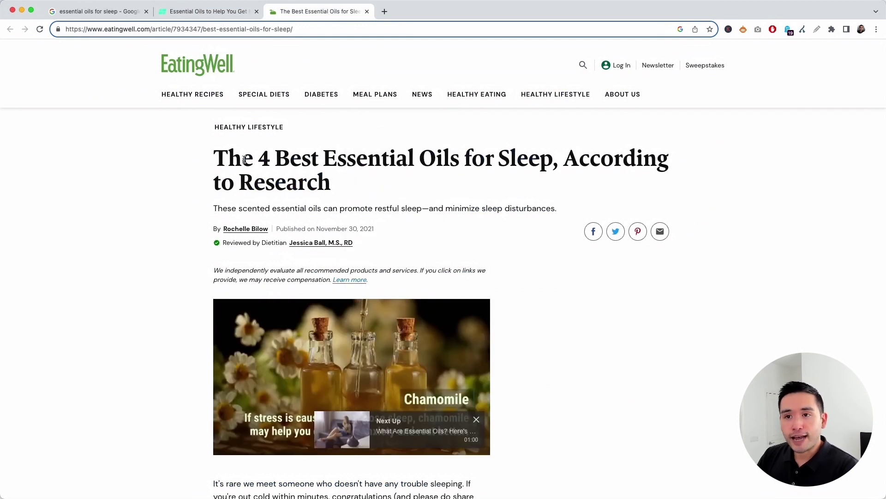
pyautogui.moveTo(242, 159); pyautogui.dragTo(547, 159)
pyautogui.scroll(-10, 547, 159)
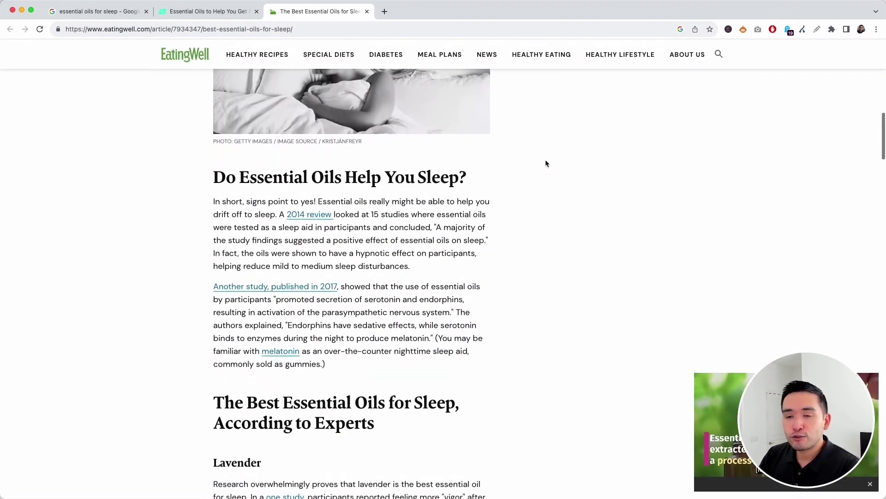
pyautogui.moveTo(260, 179); pyautogui.dragTo(429, 175)
pyautogui.click(258, 179)
pyautogui.moveTo(257, 179); pyautogui.dragTo(425, 175)
pyautogui.scroll(-3, 224, 327)
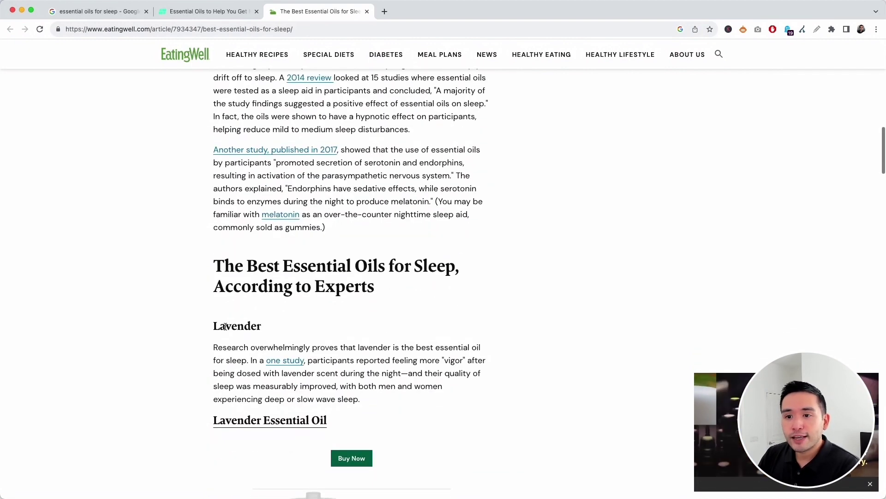
pyautogui.moveTo(225, 326); pyautogui.dragTo(261, 326)
pyautogui.scroll(-7, 267, 291)
pyautogui.scroll(-15, 270, 293)
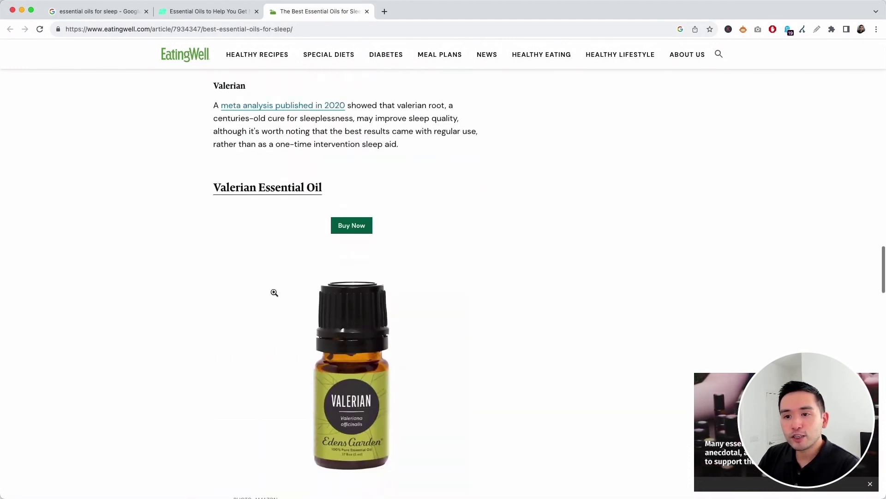
pyautogui.click(208, 11)
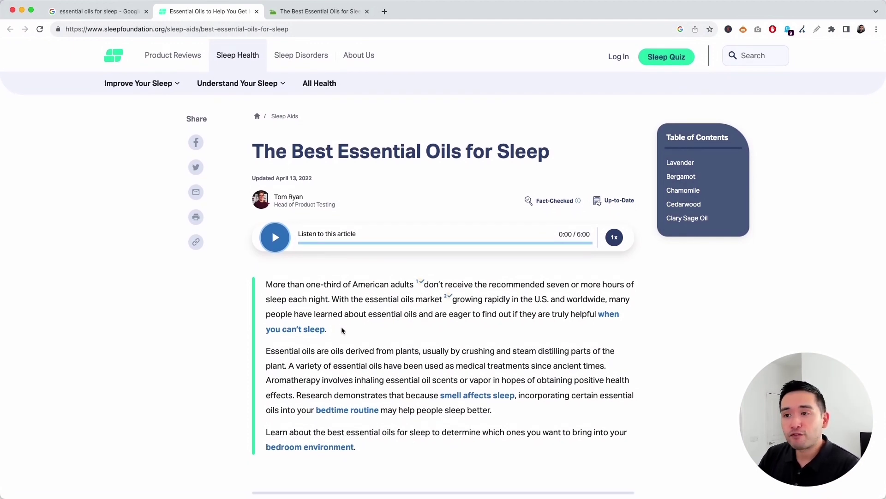
# Step: Run SEO Minion's Analyze On-Page SEO on the Sleep Foundation essential oils article
pyautogui.click(743, 30)
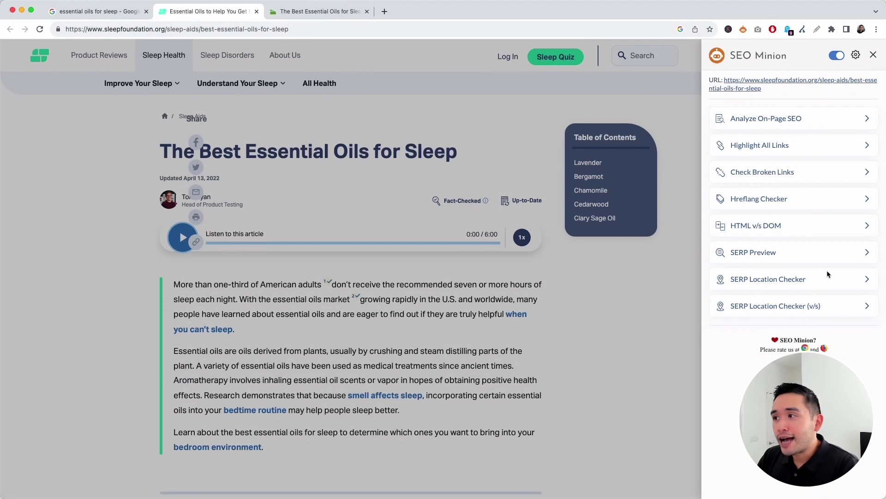
pyautogui.moveTo(813, 428); pyautogui.dragTo(97, 423)
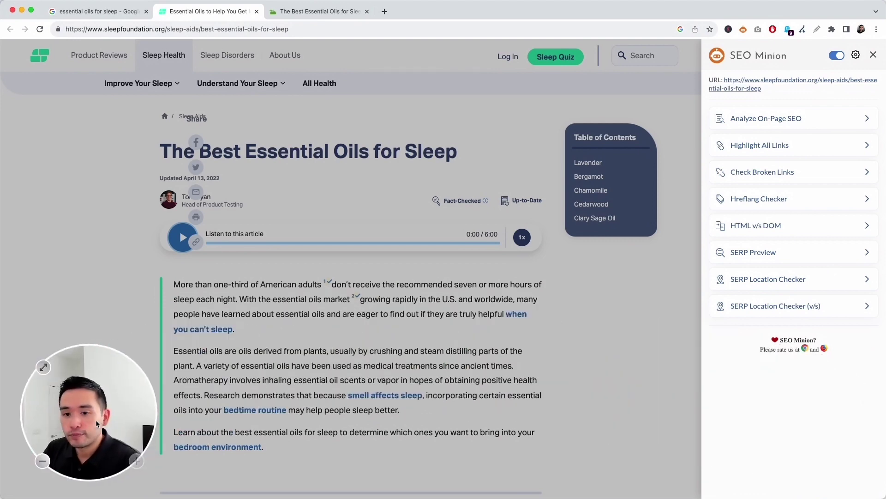
pyautogui.click(768, 120)
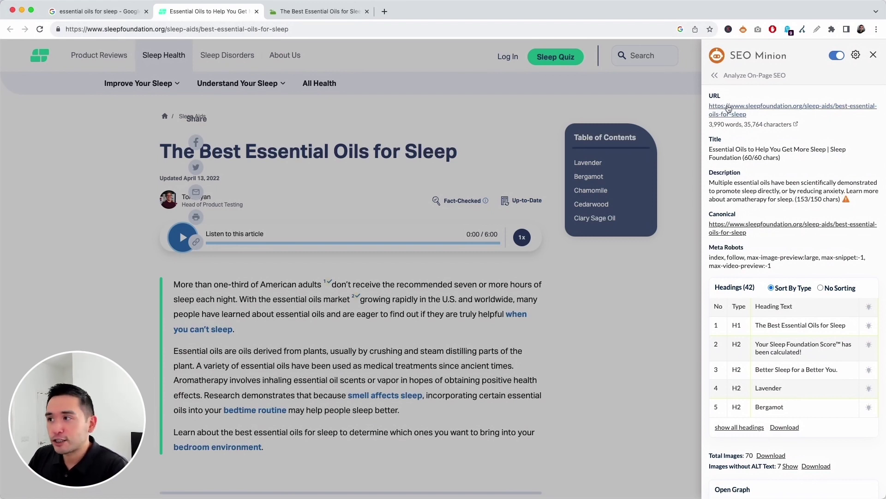
pyautogui.moveTo(710, 94); pyautogui.dragTo(758, 119)
pyautogui.moveTo(714, 149); pyautogui.dragTo(754, 159)
pyautogui.click(753, 158)
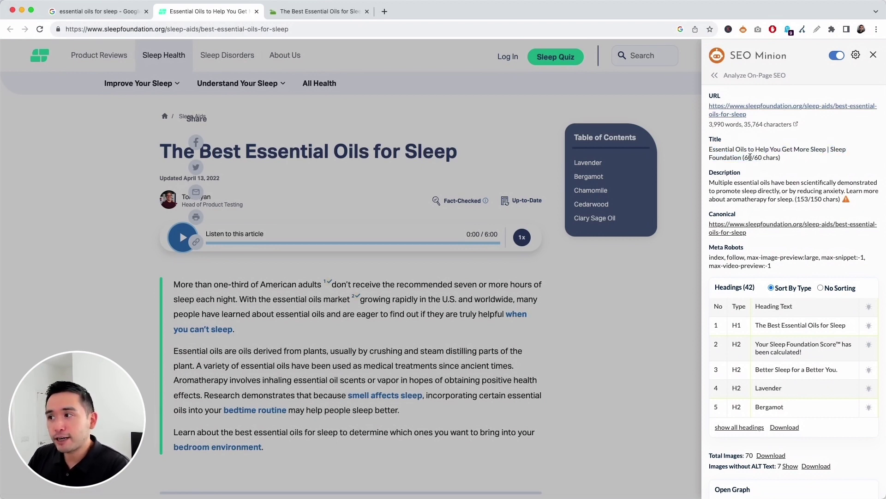
pyautogui.click(755, 157)
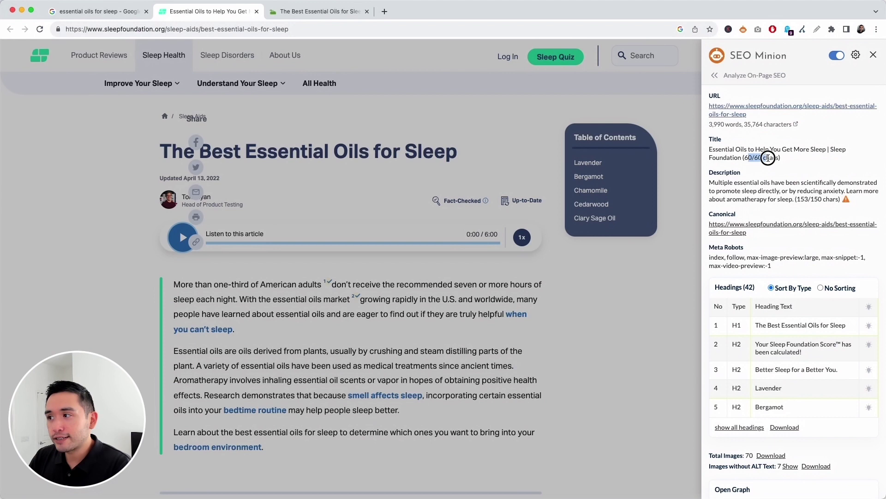
pyautogui.moveTo(711, 182)
pyautogui.mouseDown()
pyautogui.moveTo(814, 199)
pyautogui.moveTo(711, 191)
pyautogui.mouseUp()
pyautogui.click(792, 193)
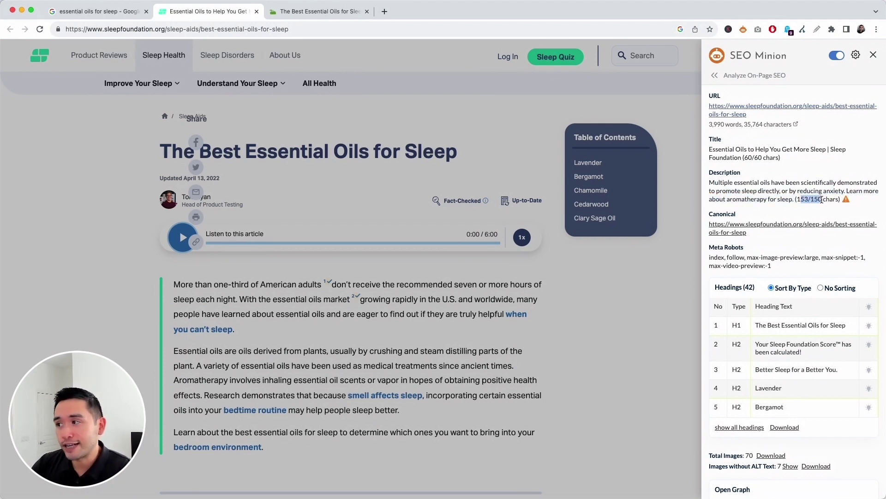
pyautogui.scroll(-1, 716, 188)
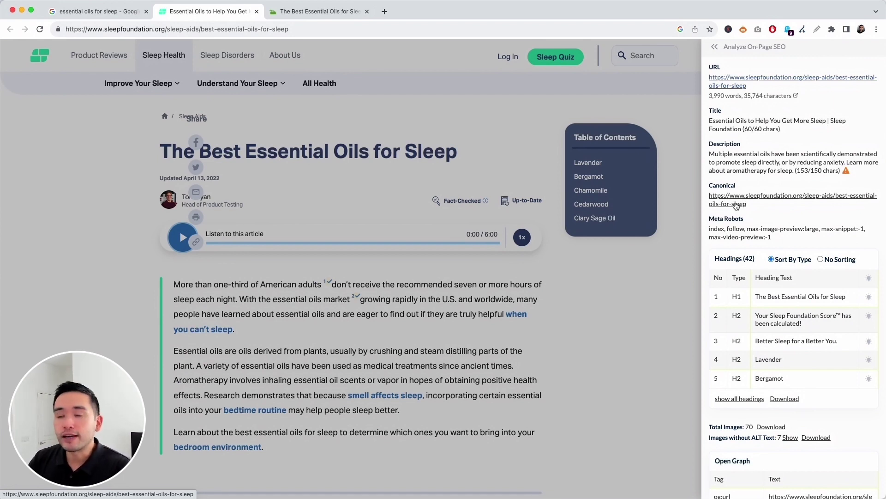
# Step: Review the Meta Robots value, the H2 headings rows and the Total Images figure
pyautogui.moveTo(711, 225); pyautogui.dragTo(785, 240)
pyautogui.click(785, 240)
pyautogui.scroll(-1, 785, 240)
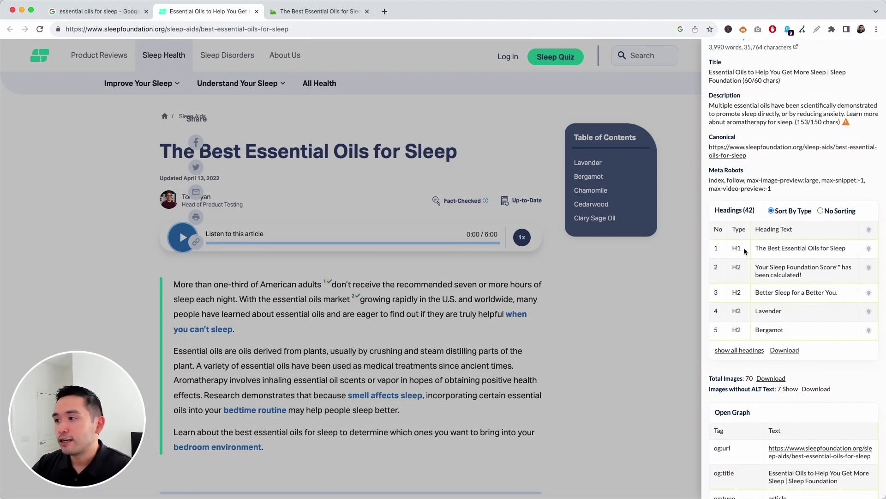
pyautogui.moveTo(737, 267); pyautogui.dragTo(794, 329)
pyautogui.scroll(-2, 785, 323)
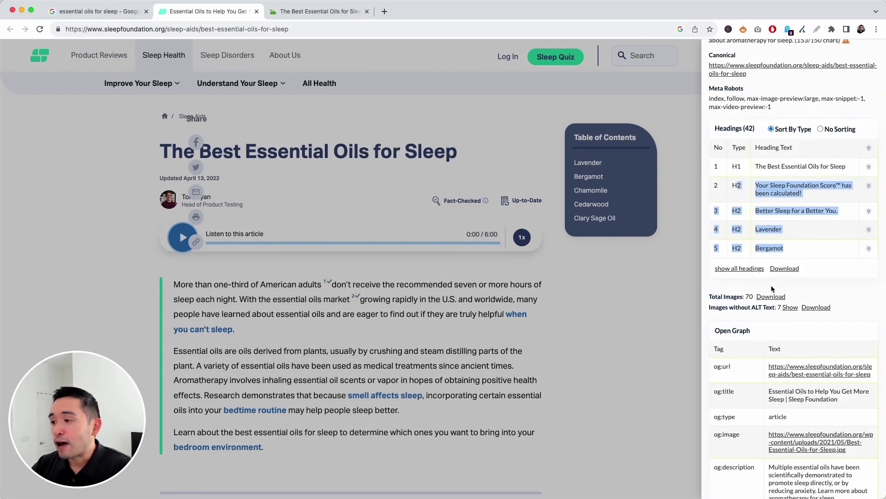
pyautogui.moveTo(715, 298); pyautogui.dragTo(777, 307)
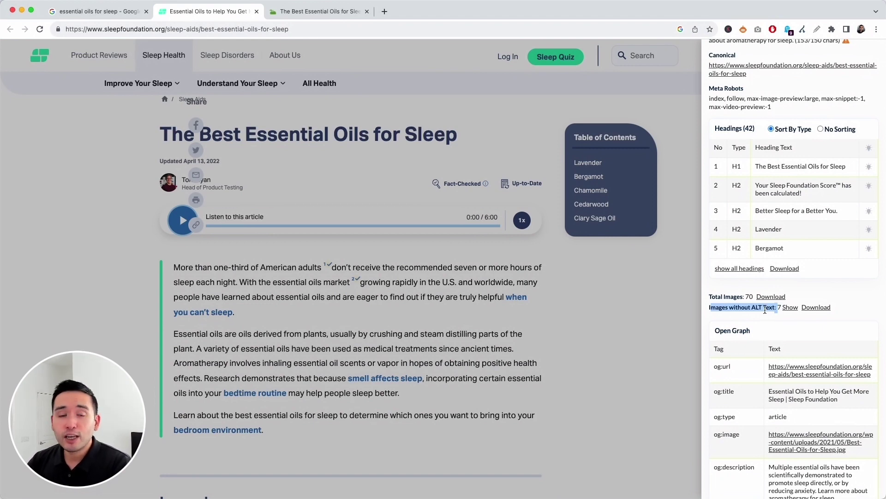
# Step: Scroll through the Open Graph data and go back to SEO Minion's main tools list
pyautogui.scroll(-4, 762, 295)
pyautogui.moveTo(720, 248); pyautogui.dragTo(751, 249)
pyautogui.scroll(-4, 781, 286)
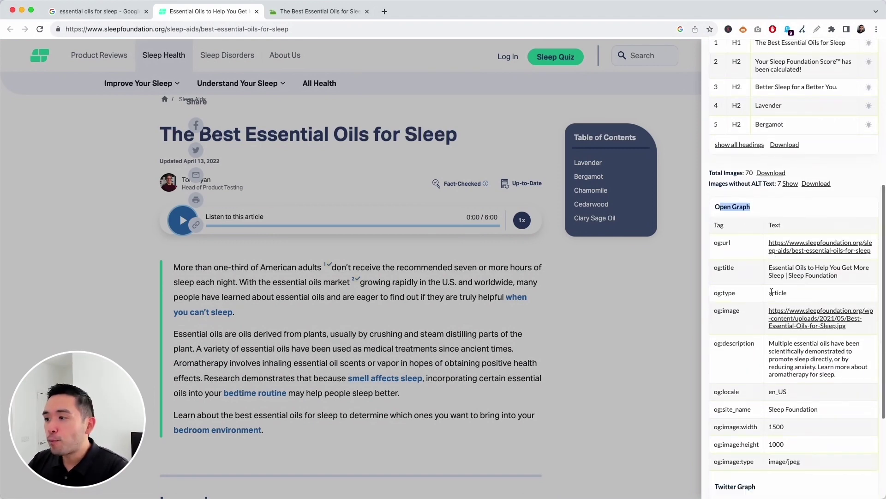
pyautogui.scroll(-3, 793, 324)
pyautogui.scroll(2, 793, 369)
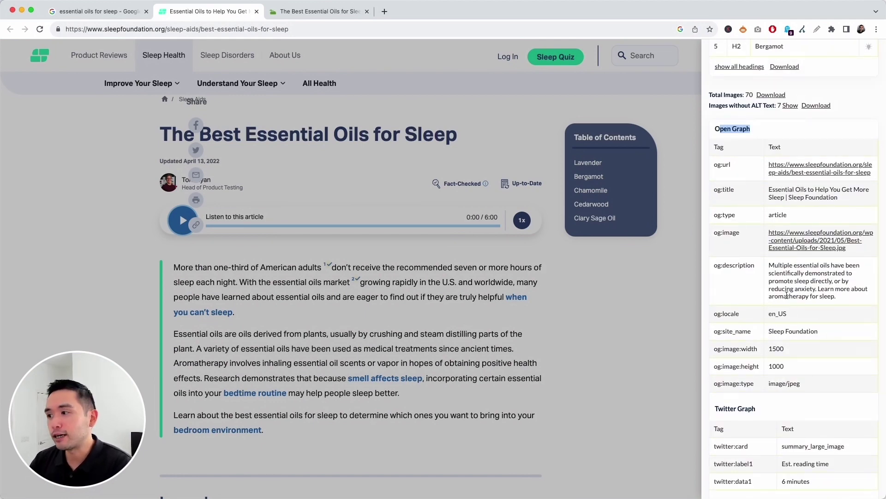
pyautogui.scroll(10, 786, 295)
pyautogui.click(717, 76)
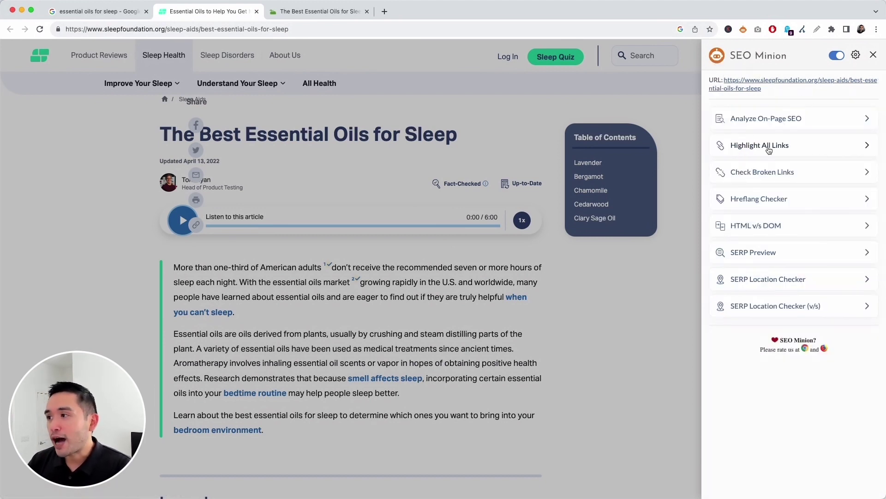
# Step: Run Check Broken Links and note the one 404 link and two redirects
pyautogui.click(763, 175)
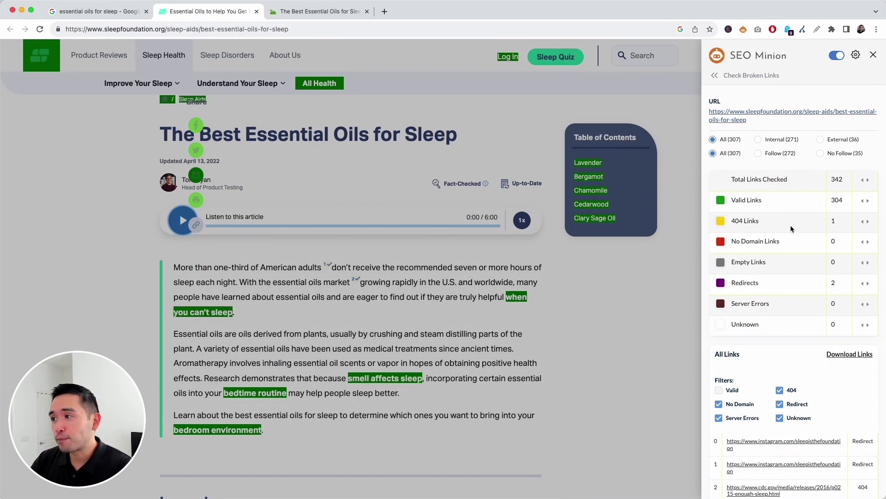
pyautogui.moveTo(845, 221); pyautogui.dragTo(733, 218)
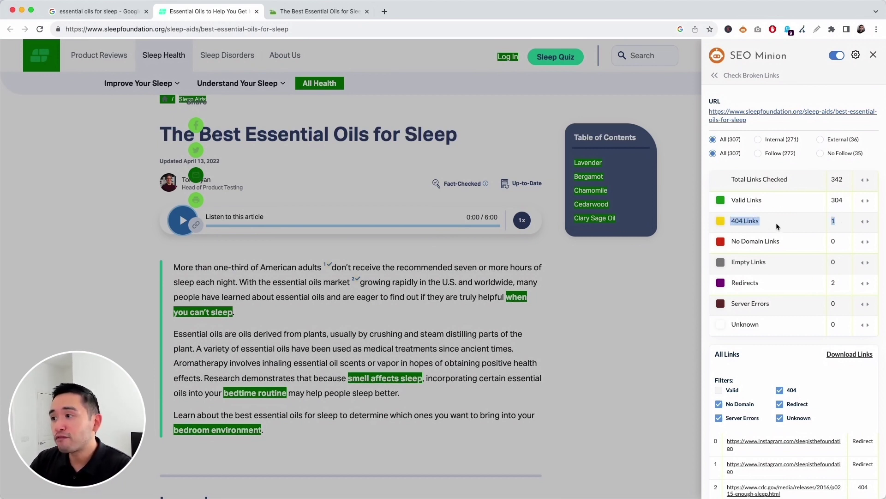
pyautogui.scroll(-5, 837, 224)
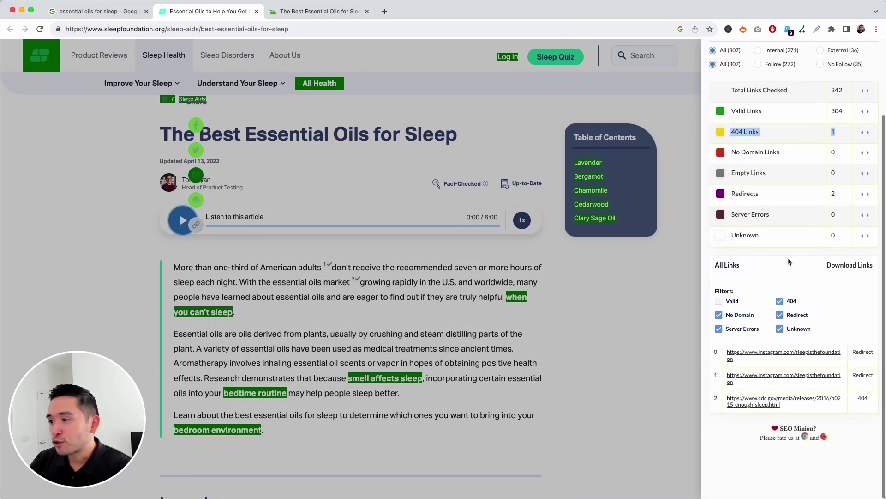
pyautogui.click(790, 309)
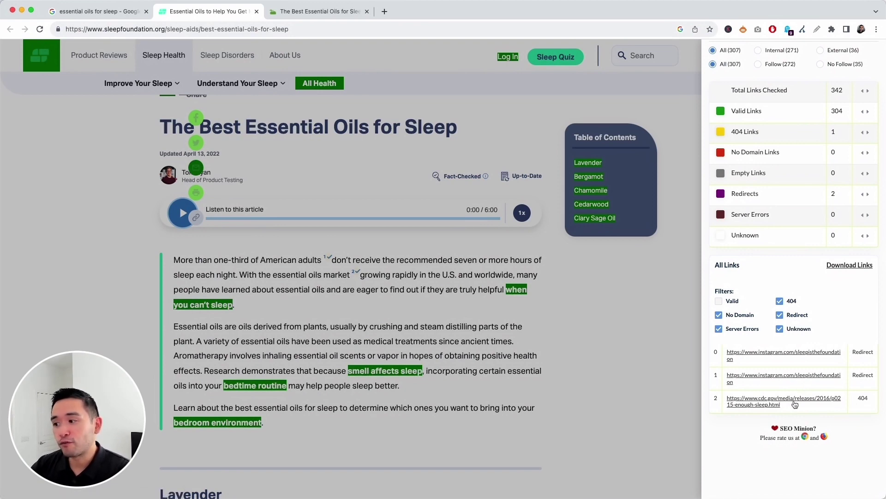
pyautogui.scroll(5, 761, 231)
# Step: Go back from the broken-link results to SEO Minion's main tools list
pyautogui.click(714, 75)
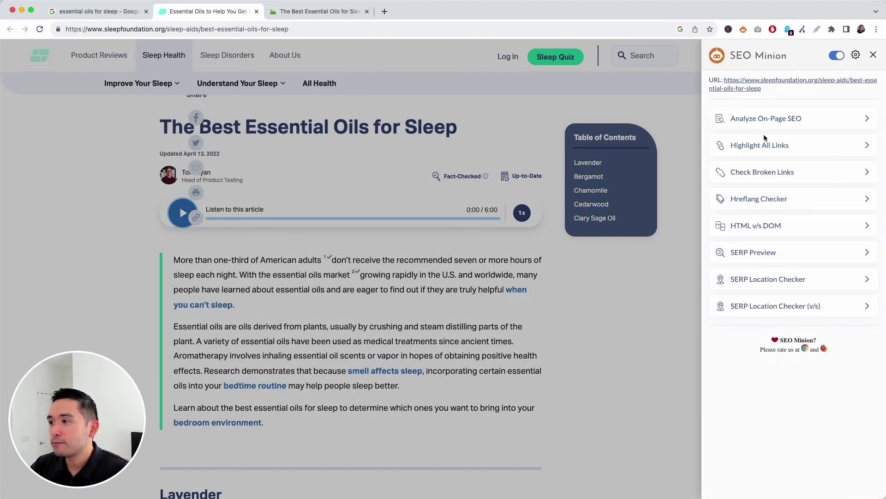